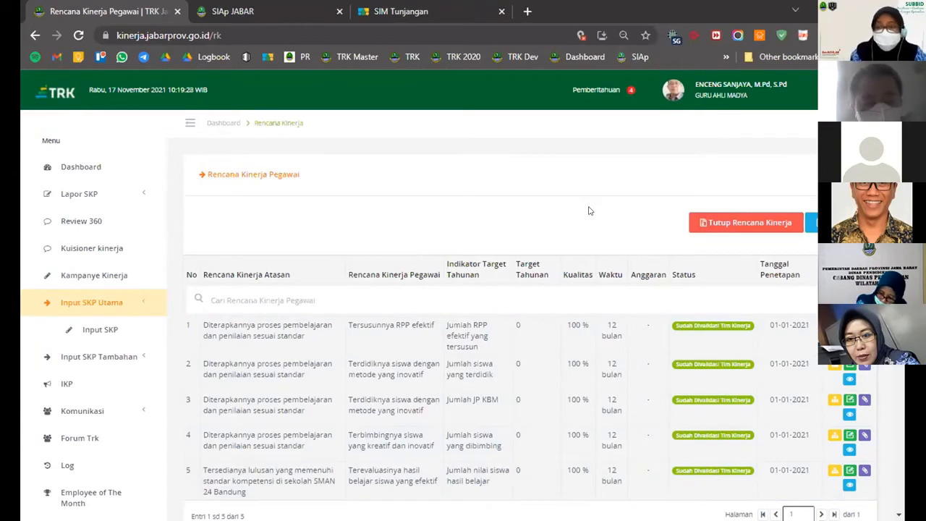
# Highlight the school-specific wording in the supervisor's performance plan of row 5
pyautogui.moveTo(263, 492); pyautogui.dragTo(212, 481)
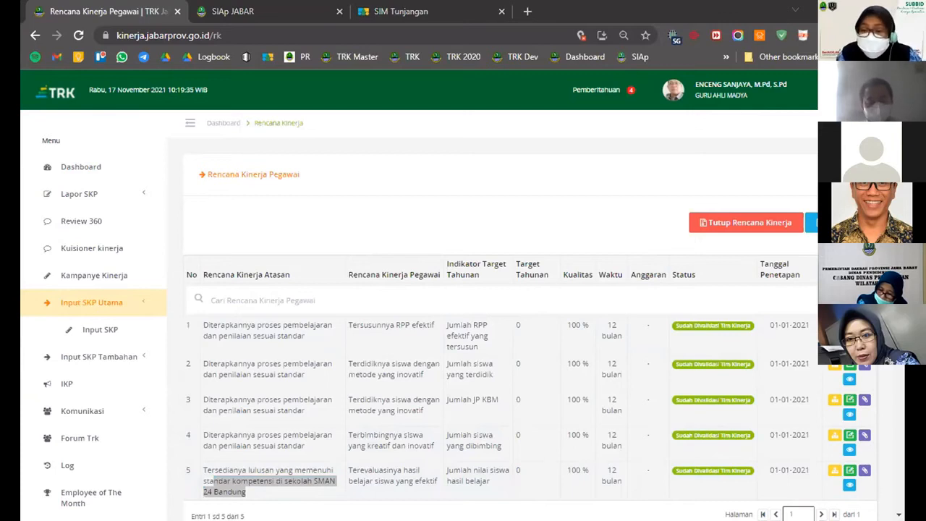
pyautogui.click(298, 495)
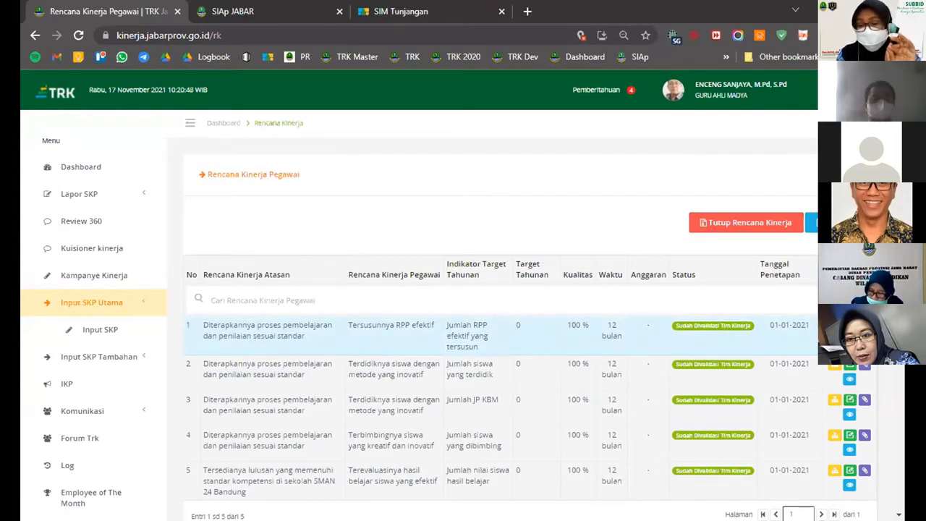
pyautogui.moveTo(247, 493); pyautogui.dragTo(274, 482)
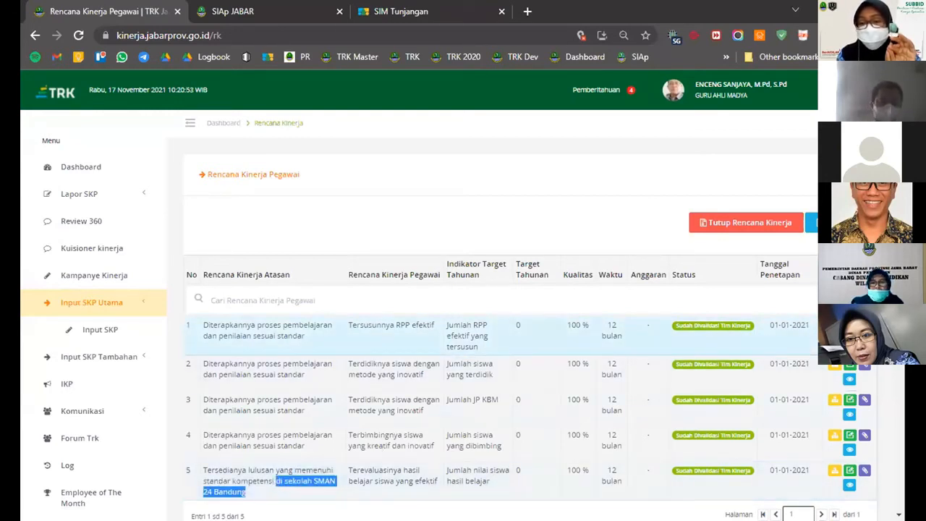
pyautogui.click(850, 326)
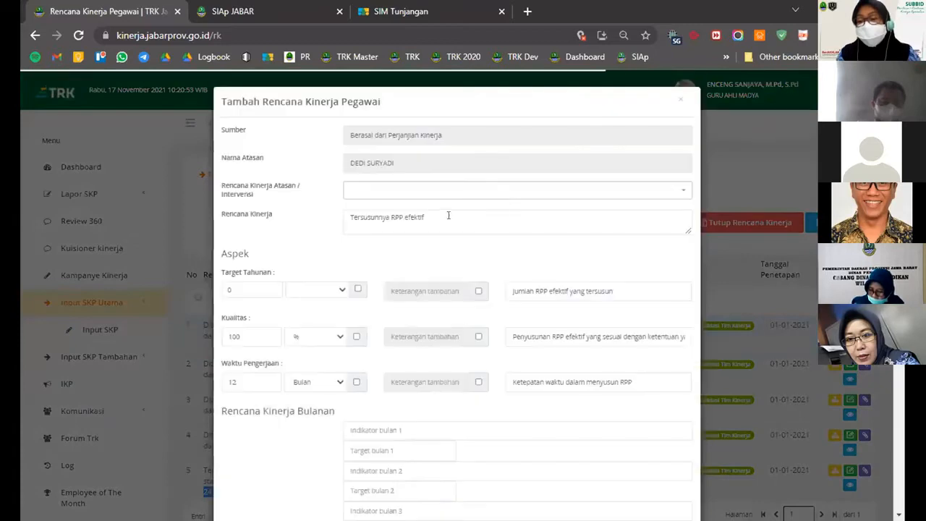
pyautogui.click(448, 216)
pyautogui.press('Escape')
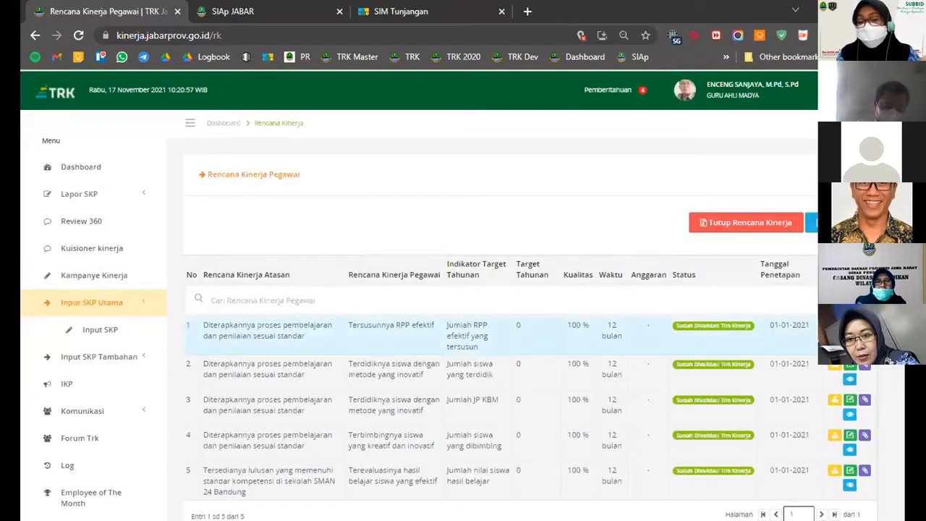
# Edit the first performance plan so its Rencana Kinerja reads "Tersusunnya RPP efektif mata pelajaran kimia"
pyautogui.click(850, 325)
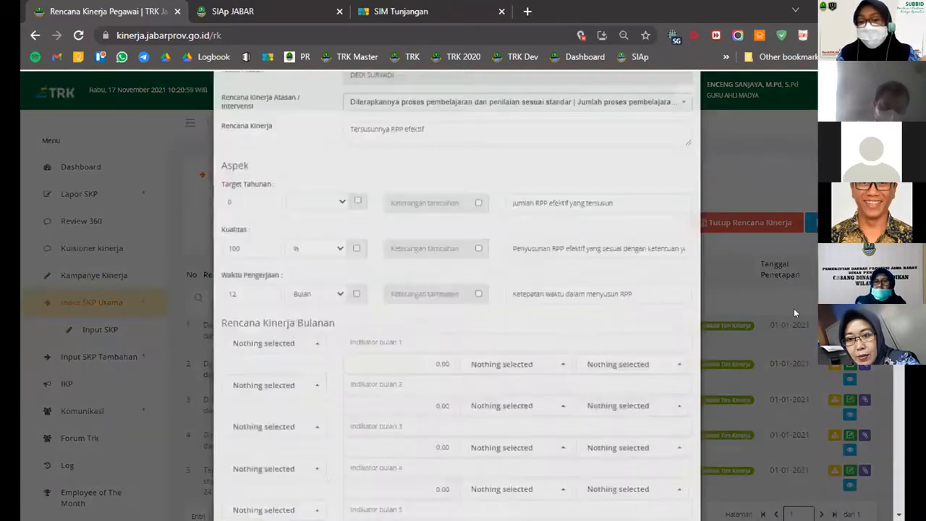
pyautogui.click(475, 212)
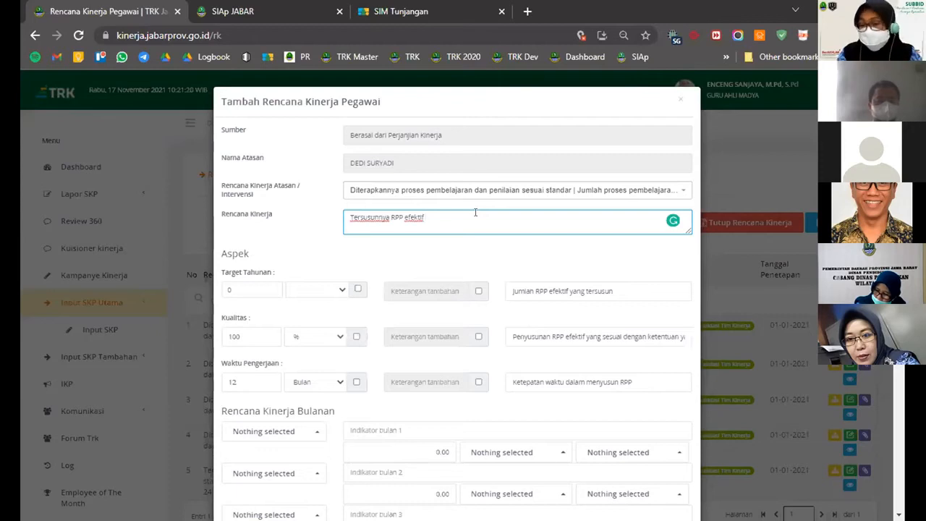
pyautogui.write('ta pelajaran I')
pyautogui.write('imia')
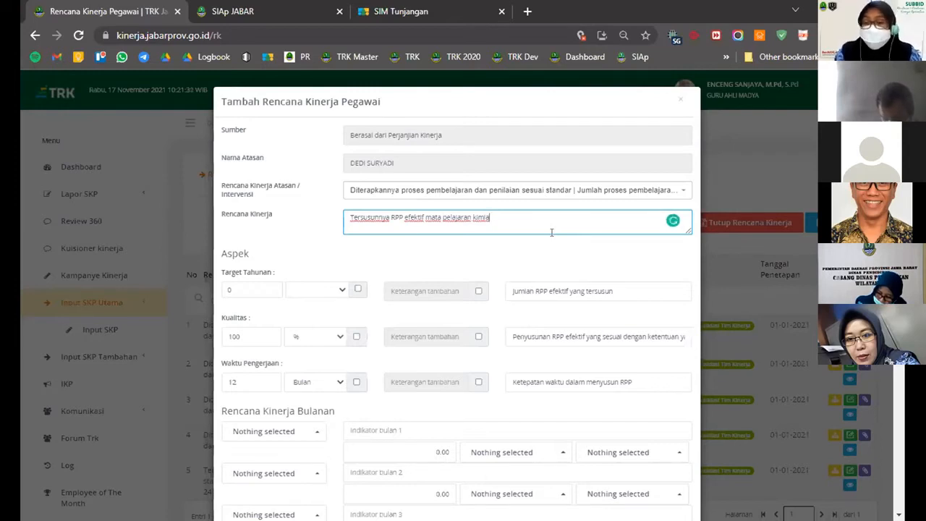
pyautogui.hotkey('ctrl', 'shift', 'Left')
pyautogui.hotkey('ctrl', 'shift', 'Left')
pyautogui.hotkey('ctrl', 'shift', 'Left')
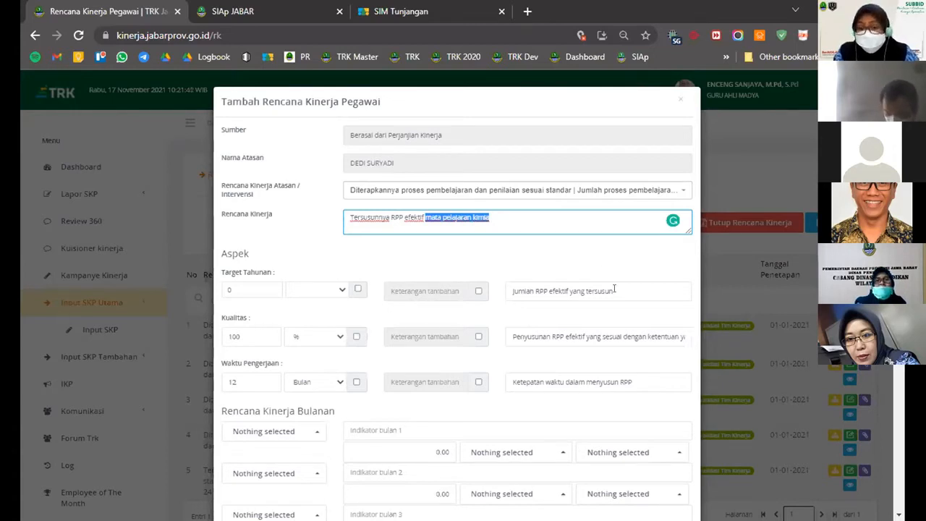
# Set the plan's annual target (Target Tahunan) to 1 with the unit dokumen
pyautogui.click(246, 283)
pyautogui.moveTo(244, 283); pyautogui.dragTo(218, 286)
pyautogui.write('1')
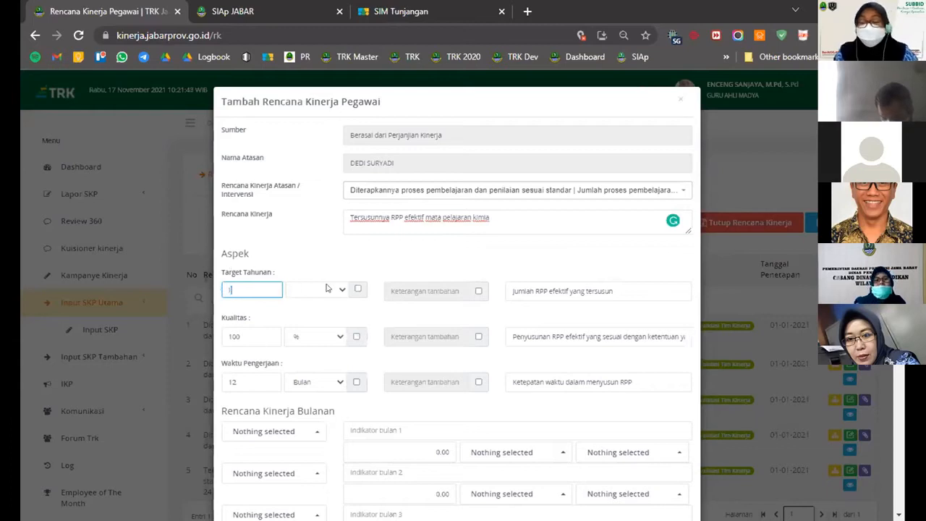
pyautogui.click(337, 289)
pyautogui.click(318, 314)
pyautogui.click(422, 267)
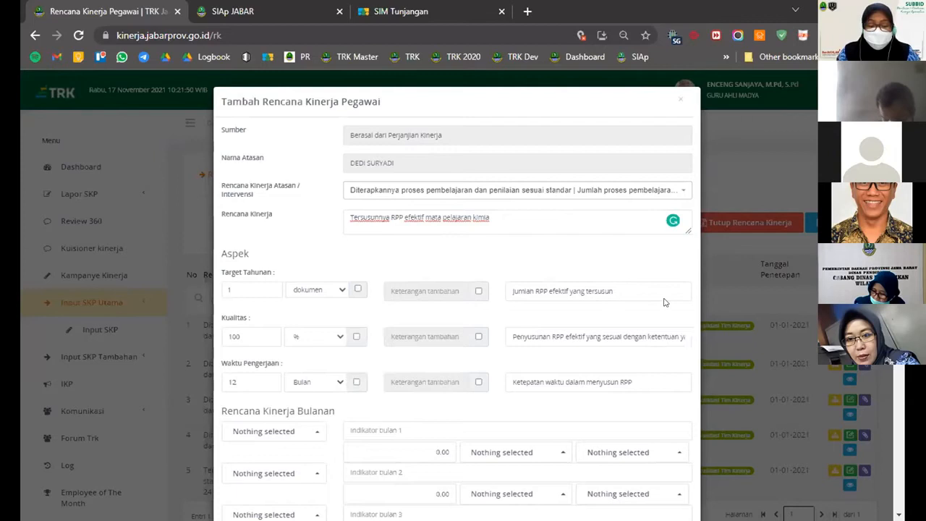
# Leave the monthly performance plan fields blank, then save the edited plan and confirm it
pyautogui.scroll(-1, 664, 302)
pyautogui.scroll(1, 663, 281)
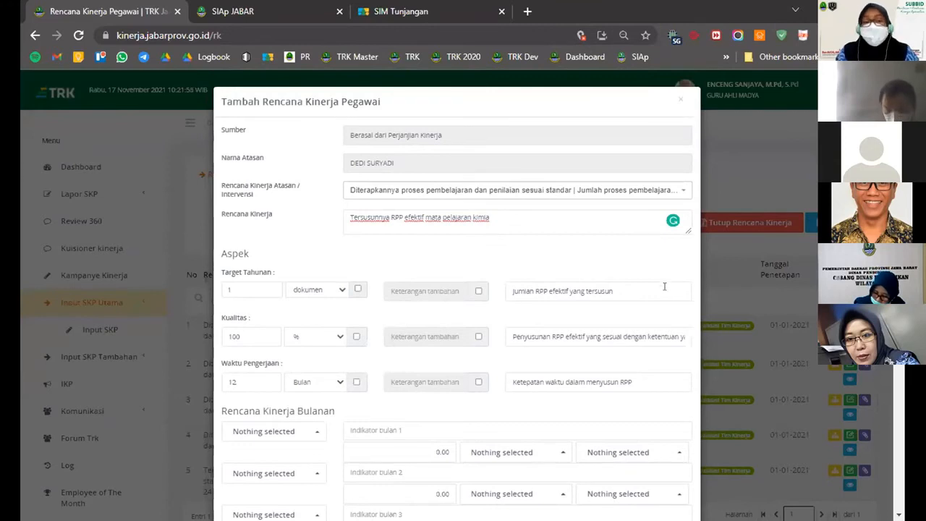
pyautogui.scroll(-3, 626, 450)
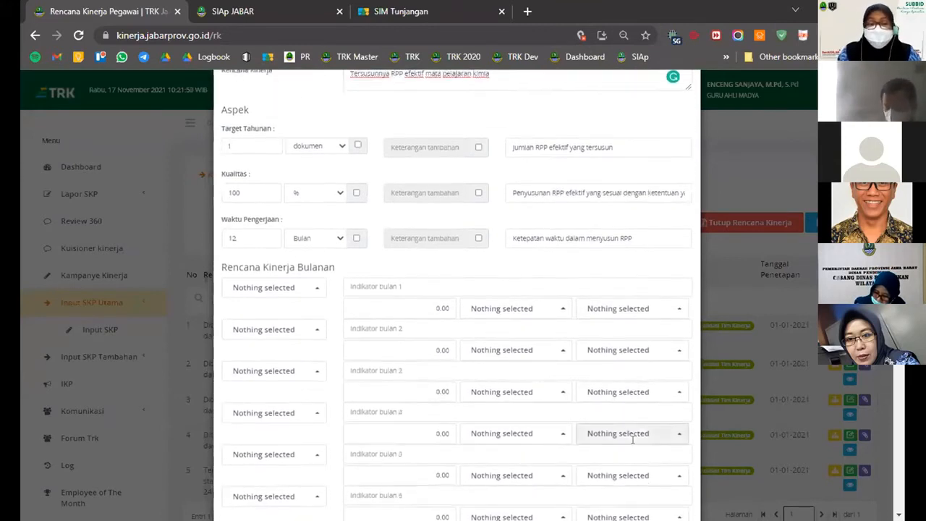
pyautogui.scroll(1, 632, 429)
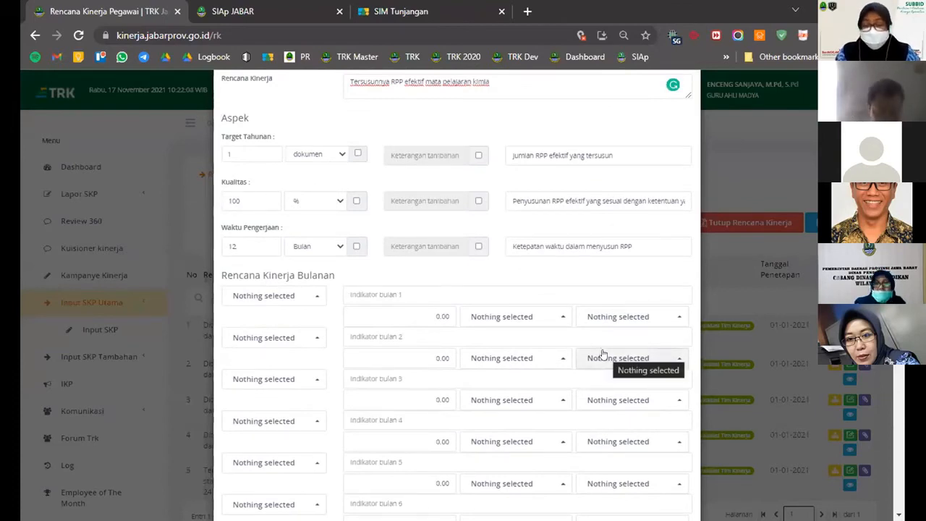
pyautogui.scroll(-1, 601, 351)
pyautogui.scroll(1, 600, 350)
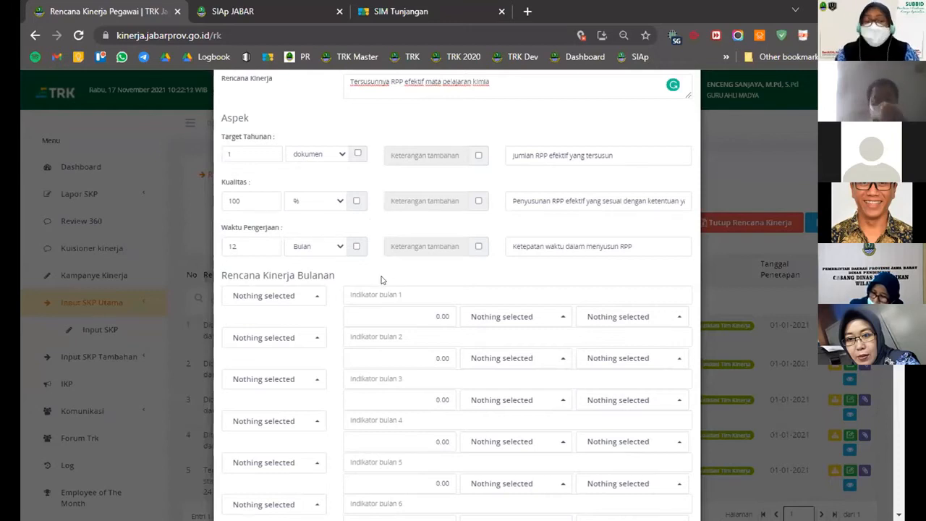
pyautogui.scroll(-5, 382, 280)
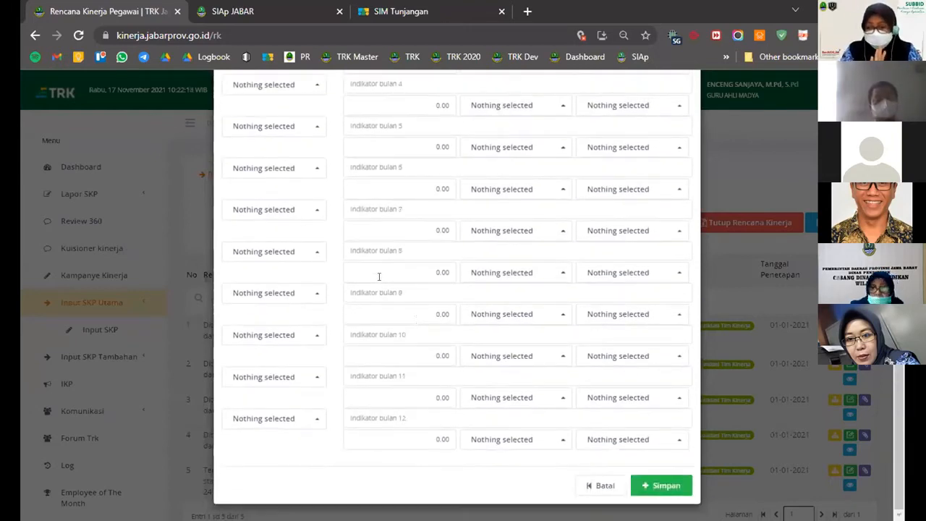
pyautogui.click(665, 487)
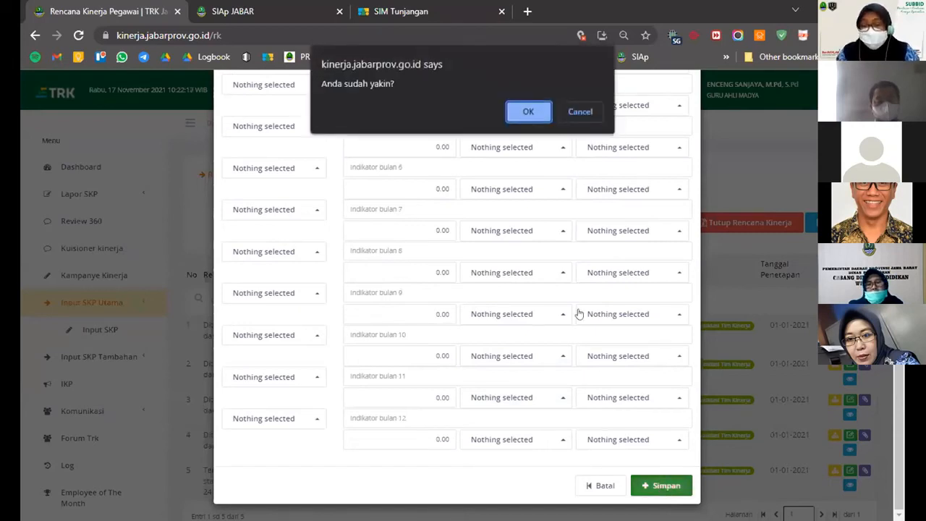
pyautogui.click(527, 112)
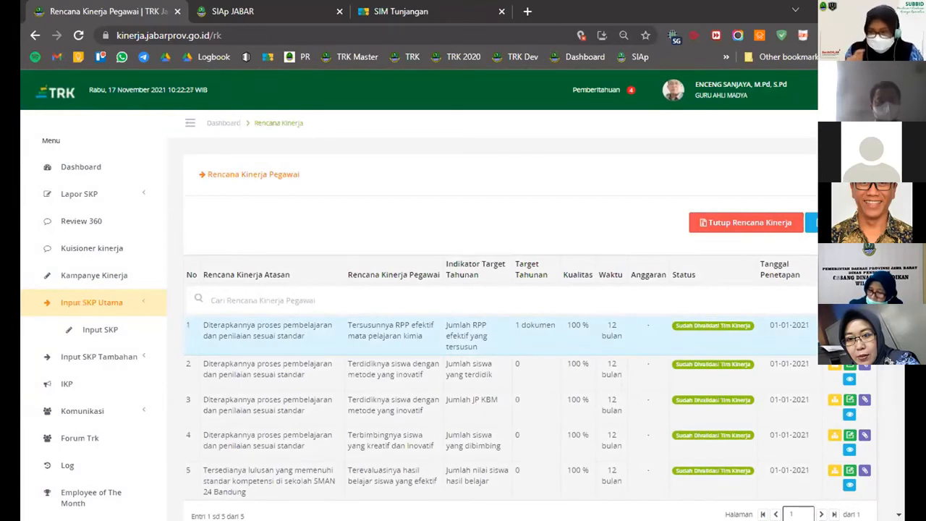
pyautogui.click(835, 325)
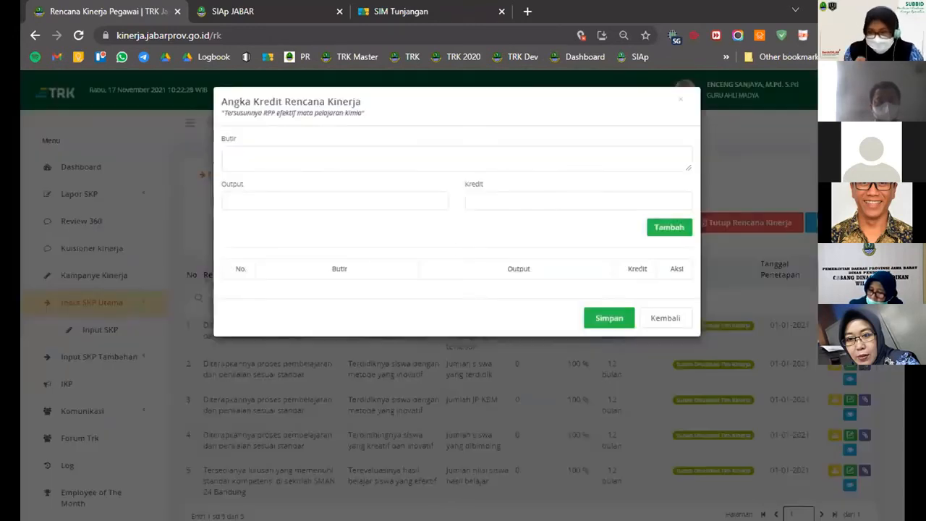
pyautogui.click(664, 318)
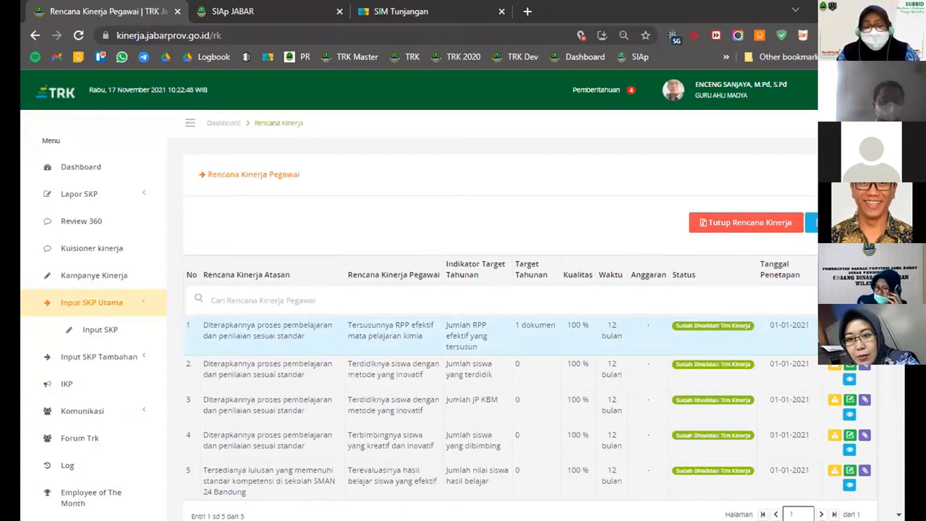
pyautogui.click(835, 326)
pyautogui.click(473, 162)
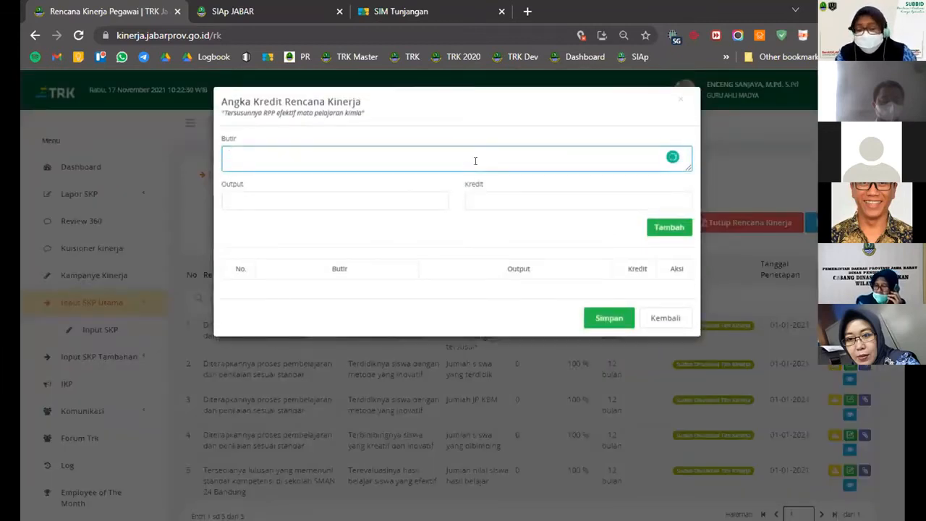
pyautogui.click(661, 320)
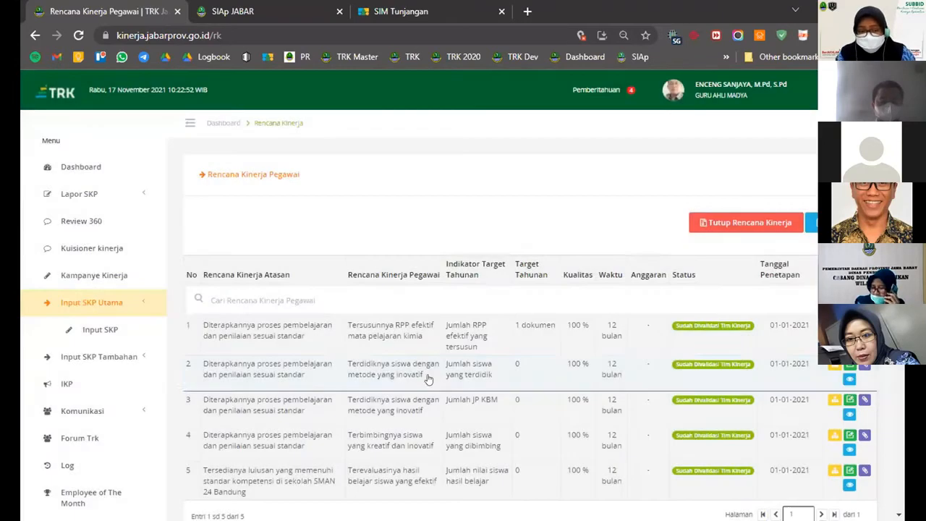
# Highlight the employee performance plans in rows 2, 4 and 5 and the annual target indicator in row 3
pyautogui.tripleClick(418, 374)
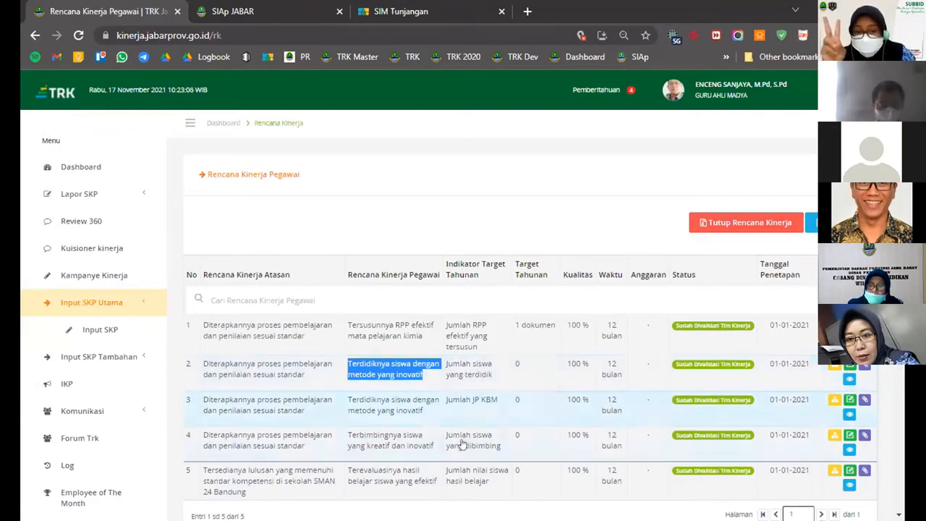
pyautogui.moveTo(493, 375); pyautogui.dragTo(444, 401)
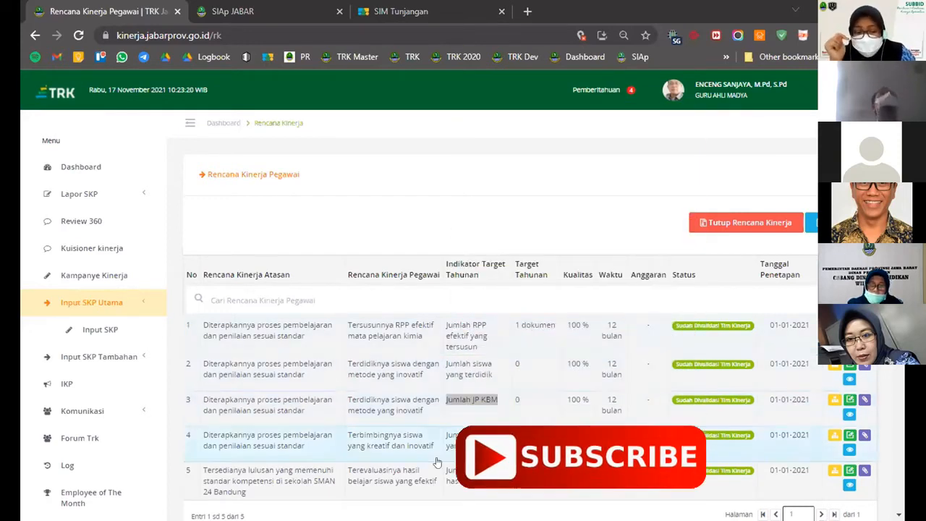
pyautogui.moveTo(435, 446); pyautogui.dragTo(345, 436)
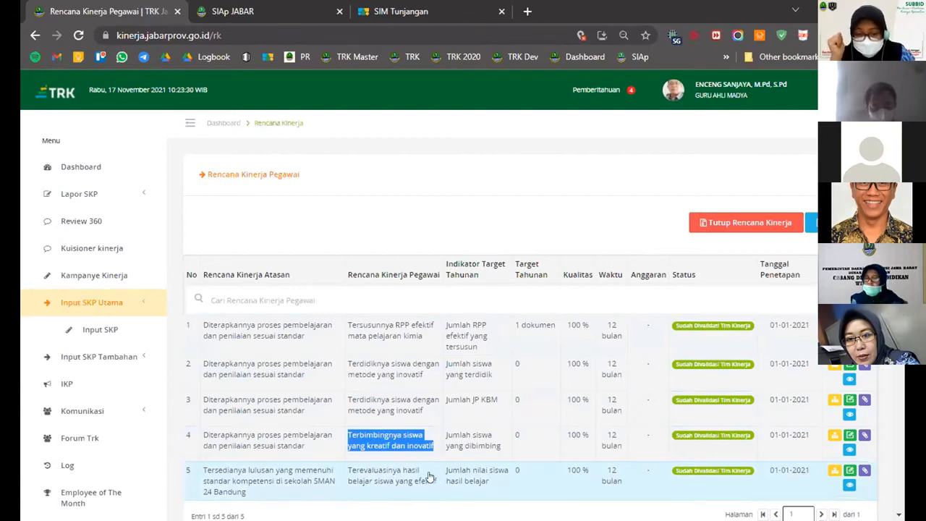
pyautogui.moveTo(436, 485); pyautogui.dragTo(350, 470)
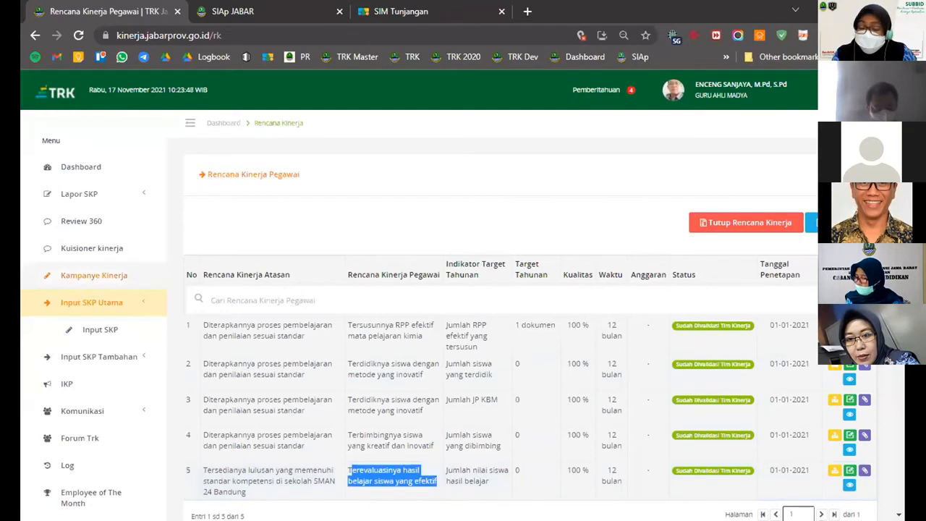
pyautogui.hotkey('alt', 'Tab')
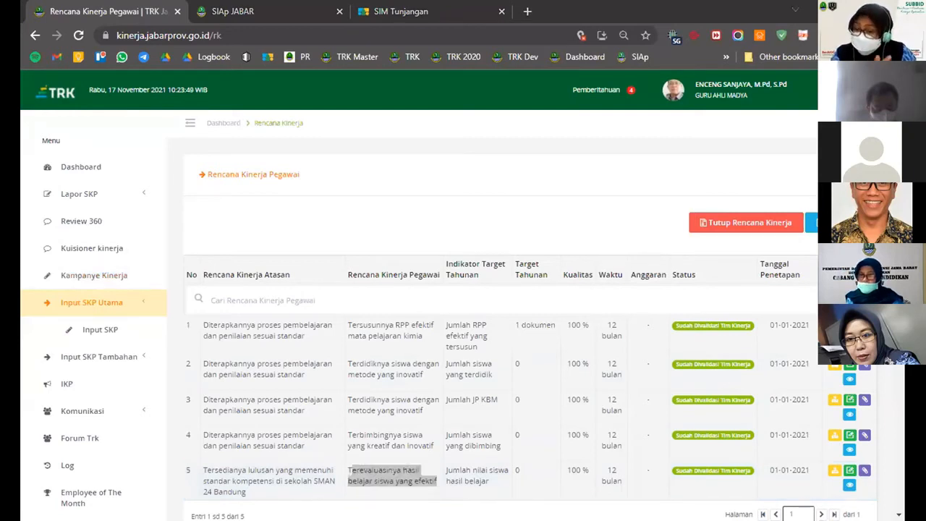
pyautogui.hotkey('alt', 'Tab')
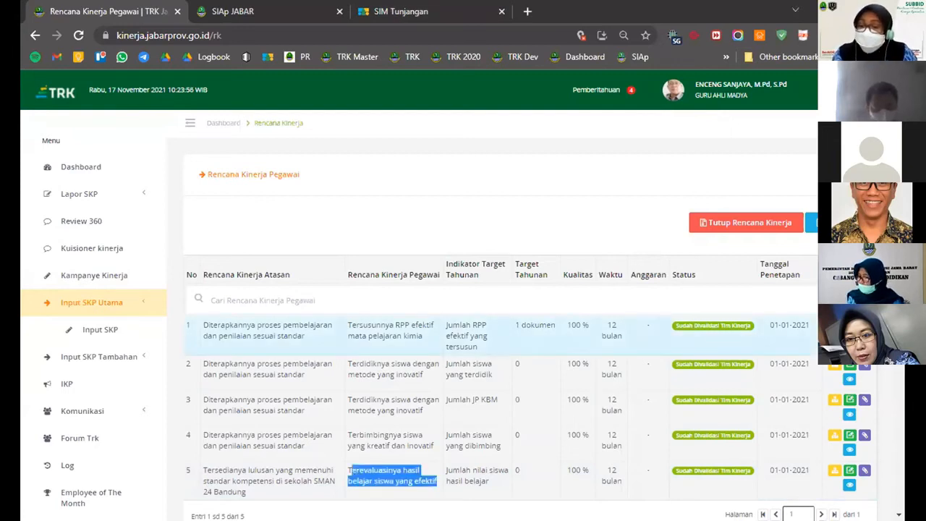
pyautogui.click(835, 326)
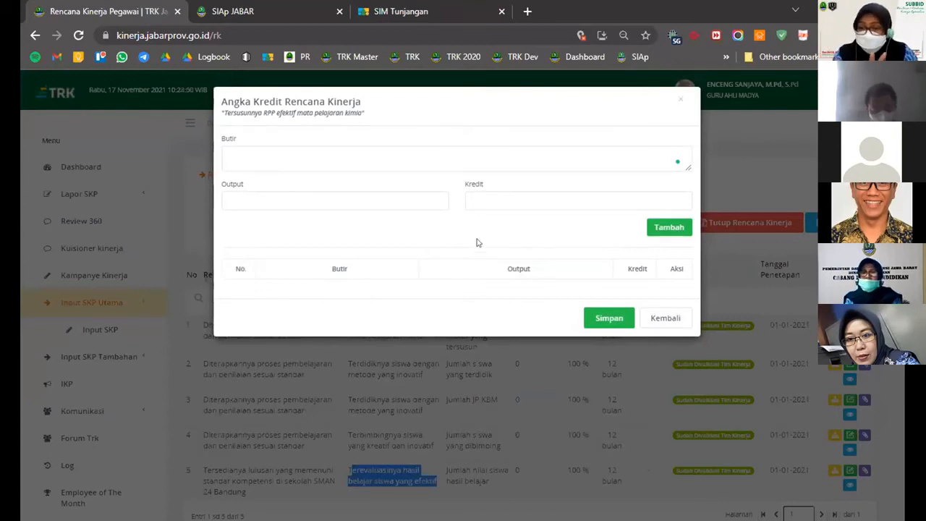
pyautogui.click(421, 151)
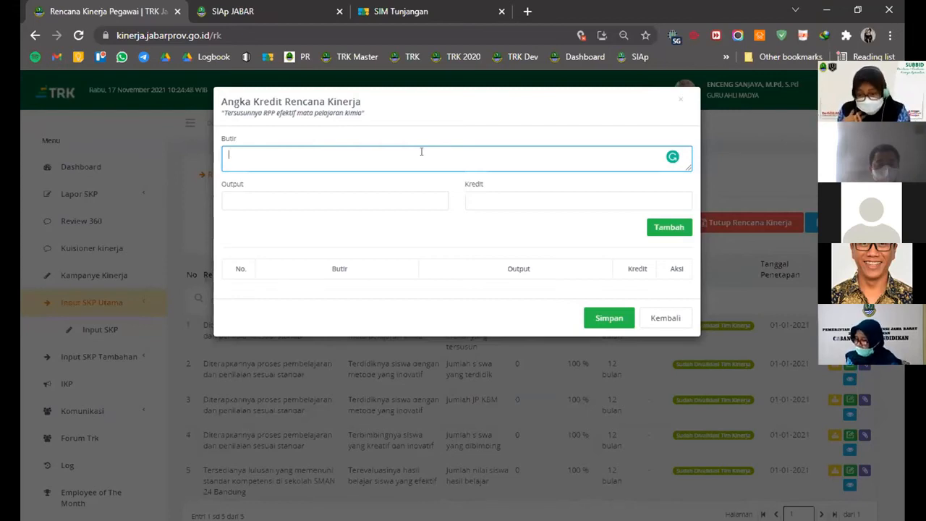
pyautogui.click(667, 318)
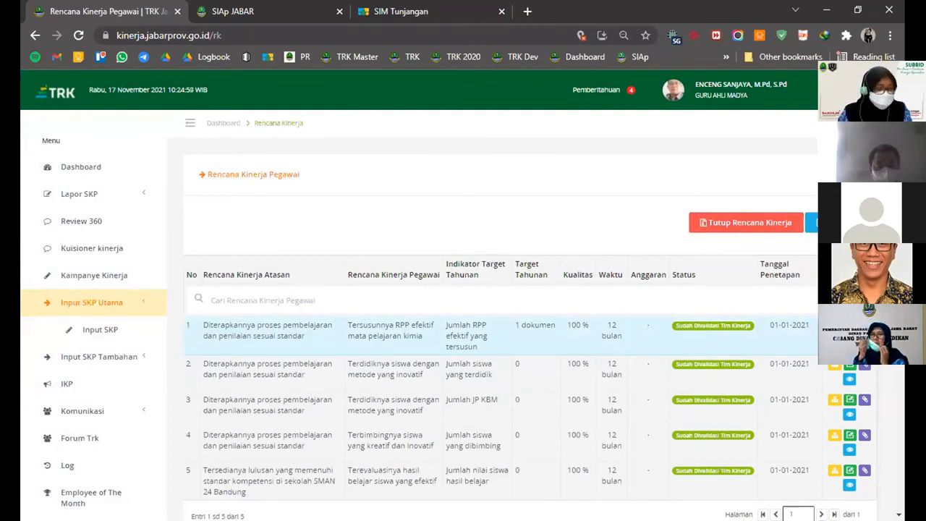
# Open the first plan's credit point form and enter "merencanakan pembelajaran melalui penyusunan kurikulum, silabus," as the Butir
pyautogui.click(865, 325)
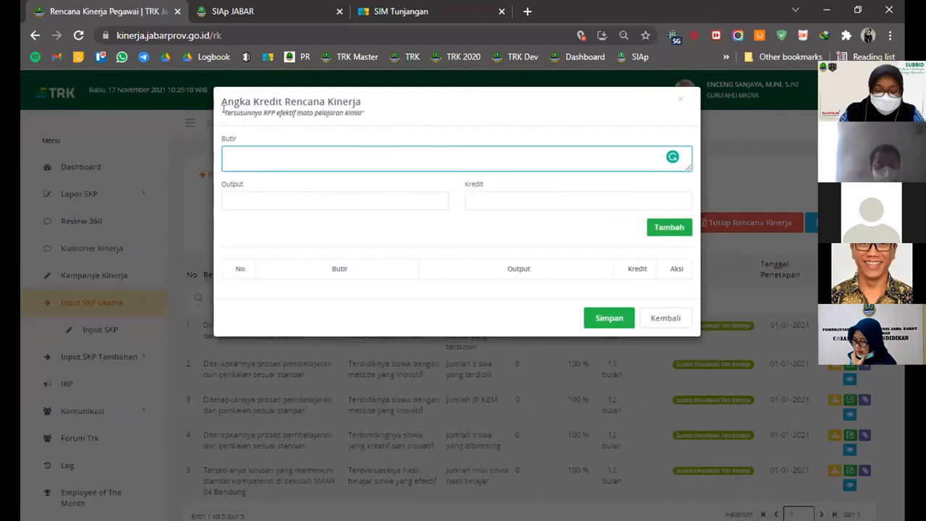
pyautogui.moveTo(276, 113); pyautogui.dragTo(309, 113)
pyautogui.click(238, 151)
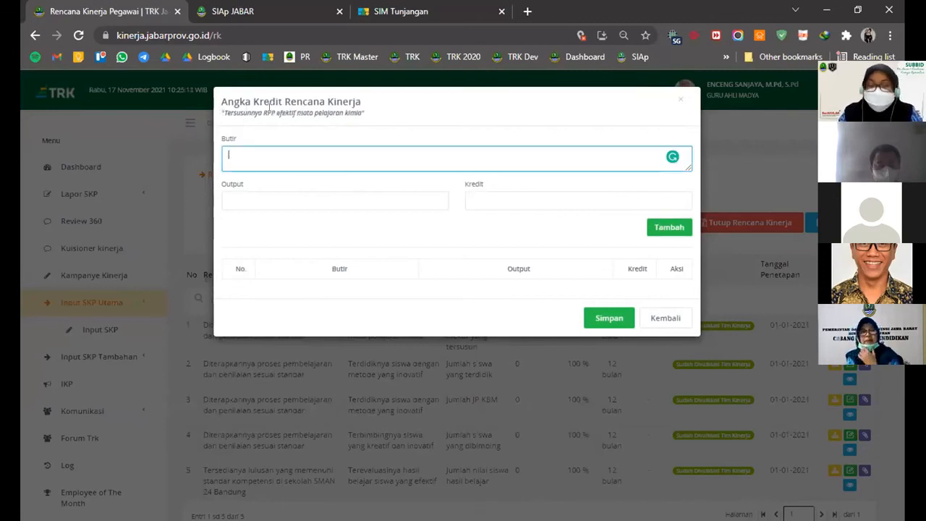
pyautogui.write('merencanakan pembelajaran melalui penyusunan kurikulum ')
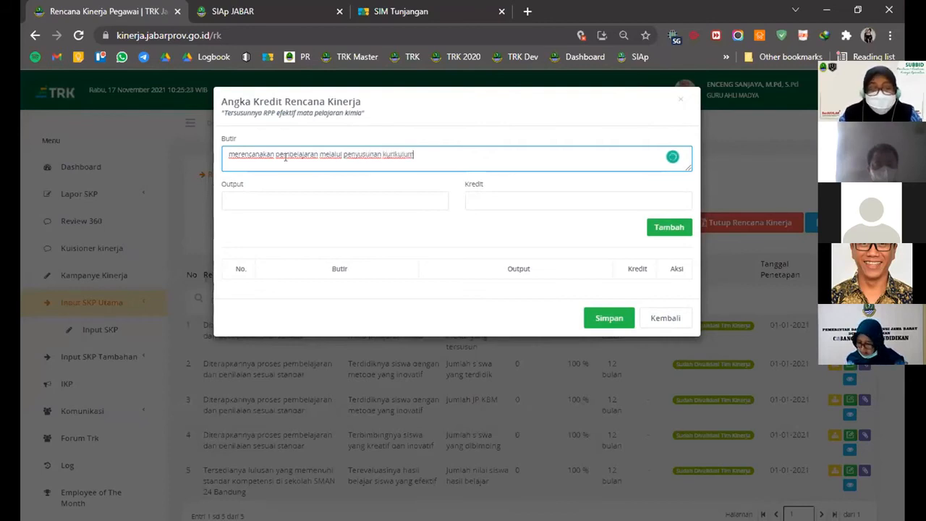
pyautogui.write(', s')
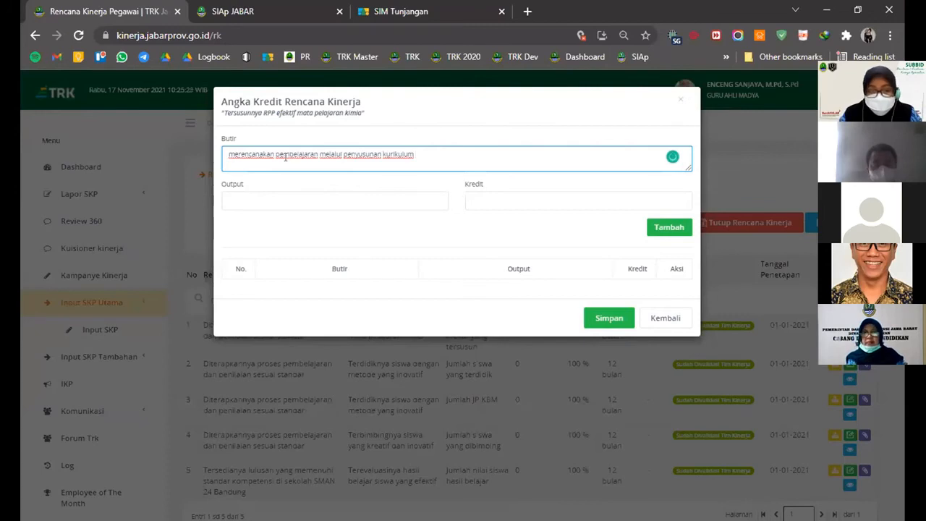
pyautogui.write('i')
pyautogui.write('labus')
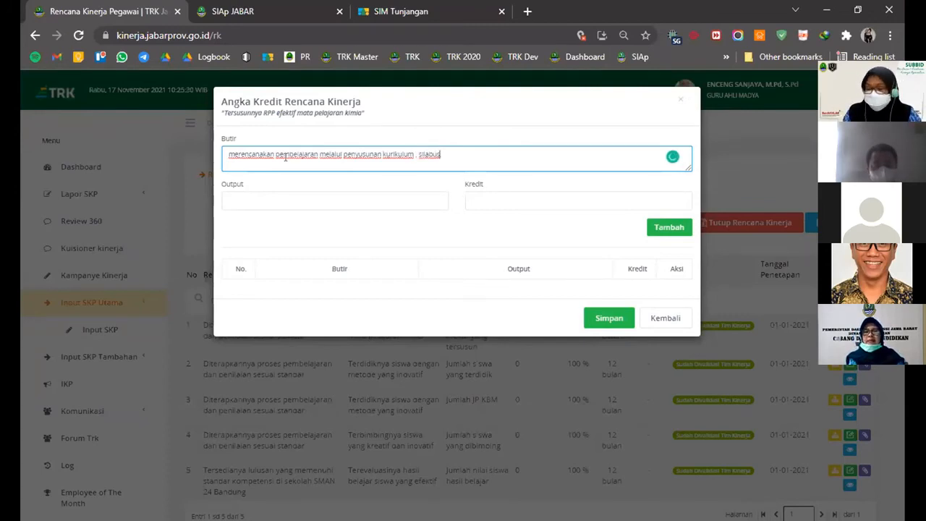
pyautogui.hotkey('ctrl', 'Left')
pyautogui.press('Left')
pyautogui.press('Left')
pyautogui.press('BackSpace')
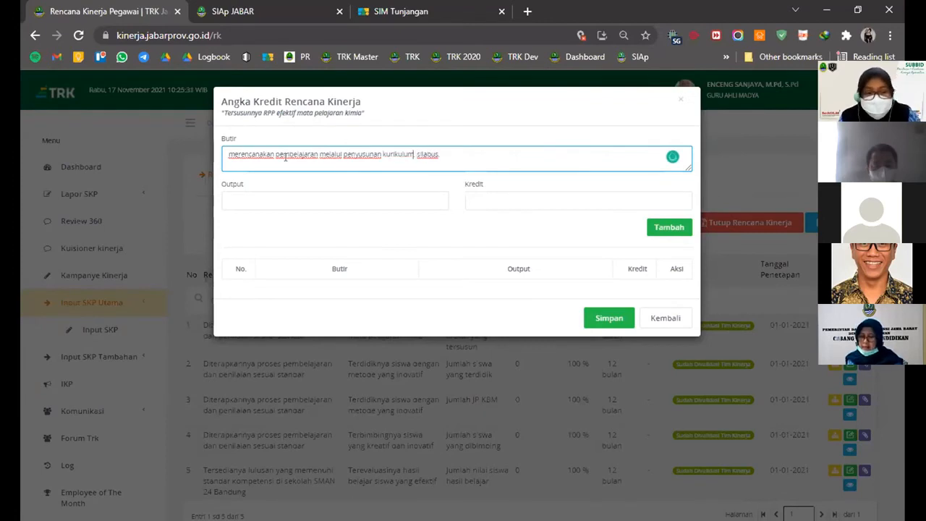
pyautogui.press('End')
pyautogui.write(',')
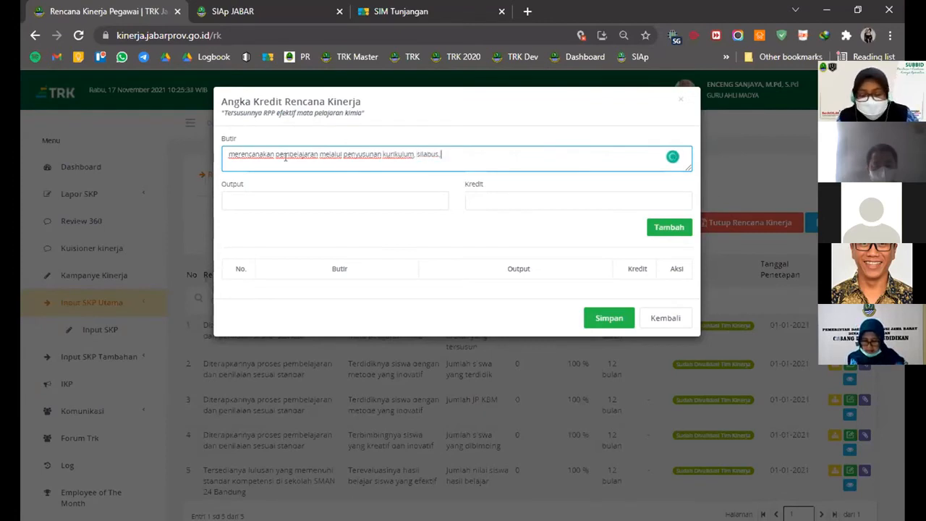
# Set the item's Output to "dokumen hasil analisis" and its Kredit to 0.01, then add it to the list
pyautogui.click(236, 203)
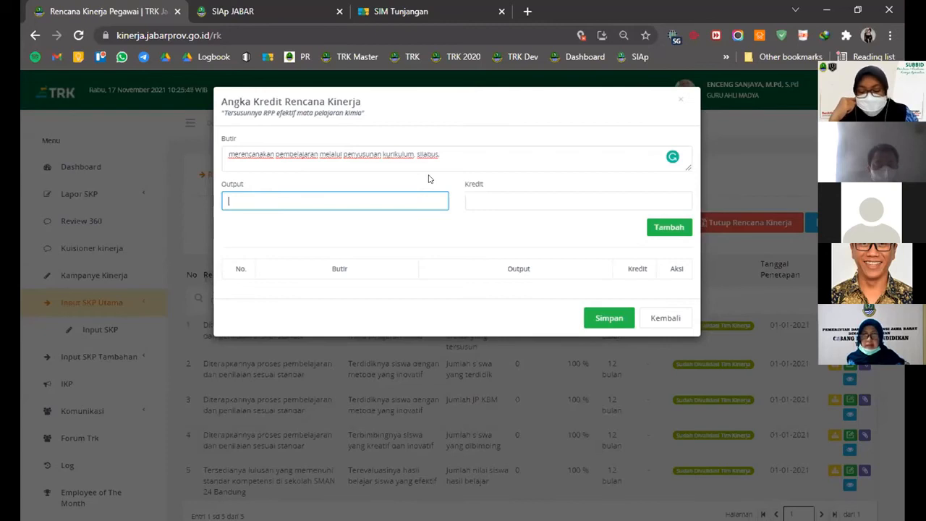
pyautogui.write('d')
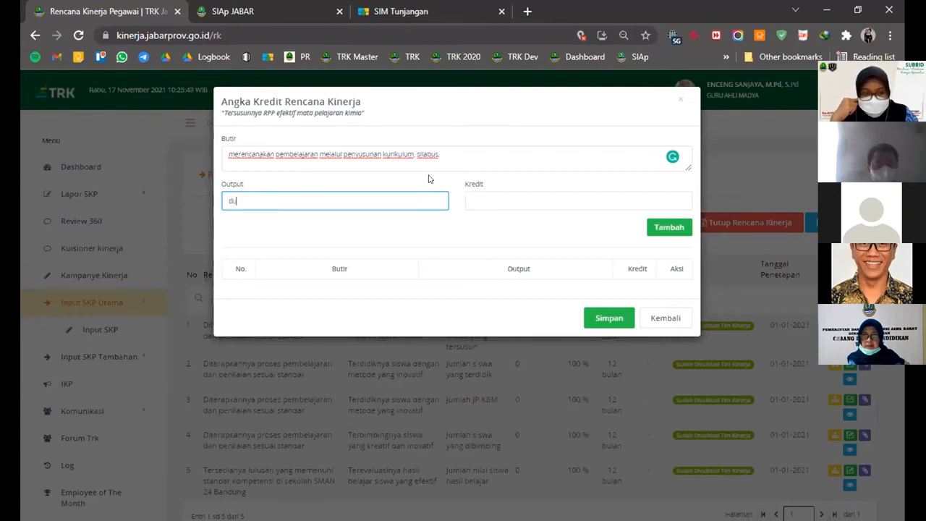
pyautogui.write('okumen ')
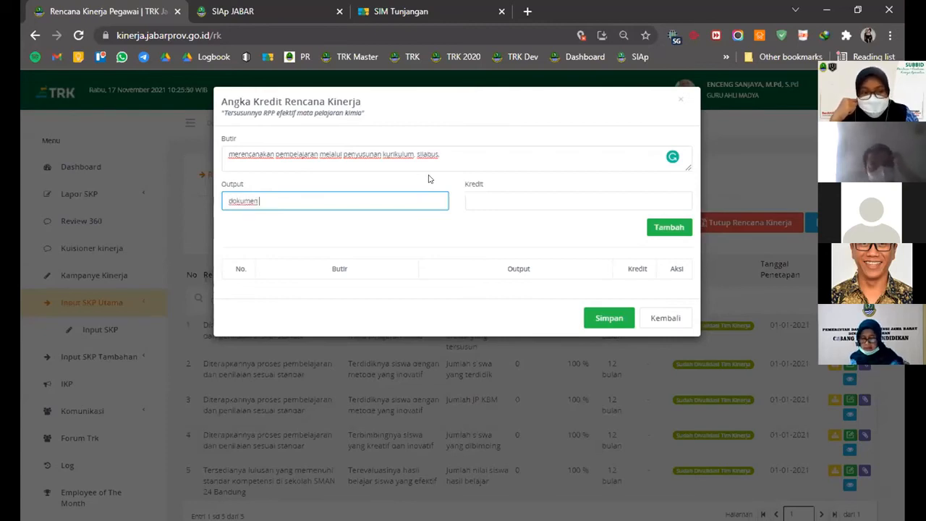
pyautogui.write('hasil analis')
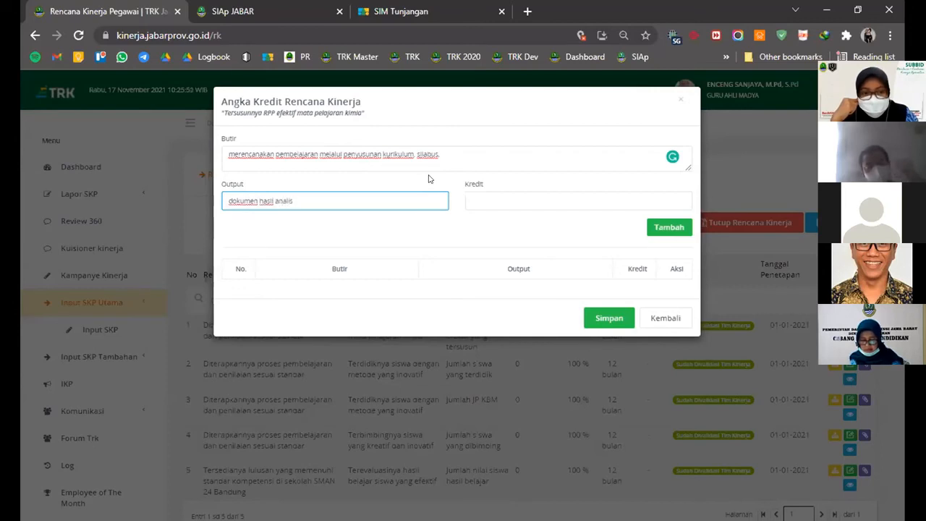
pyautogui.write('is')
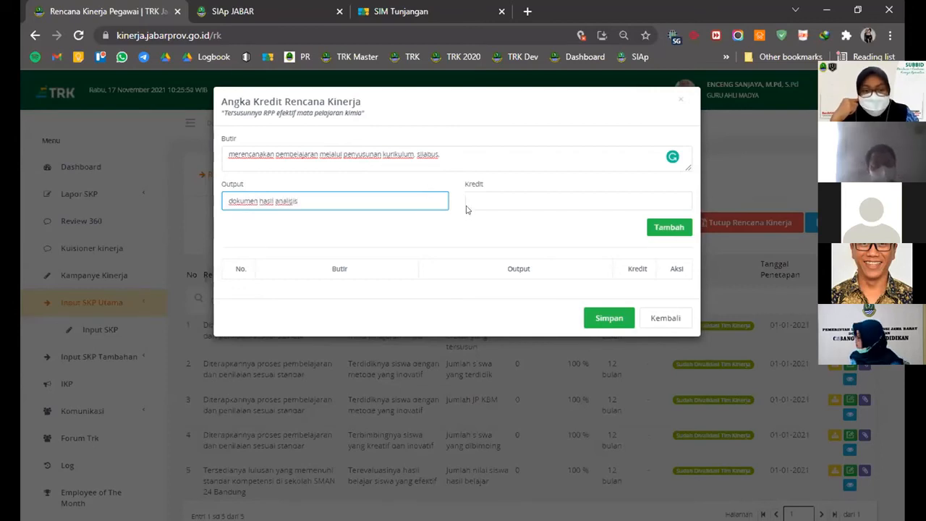
pyautogui.click(491, 199)
pyautogui.write('0.01')
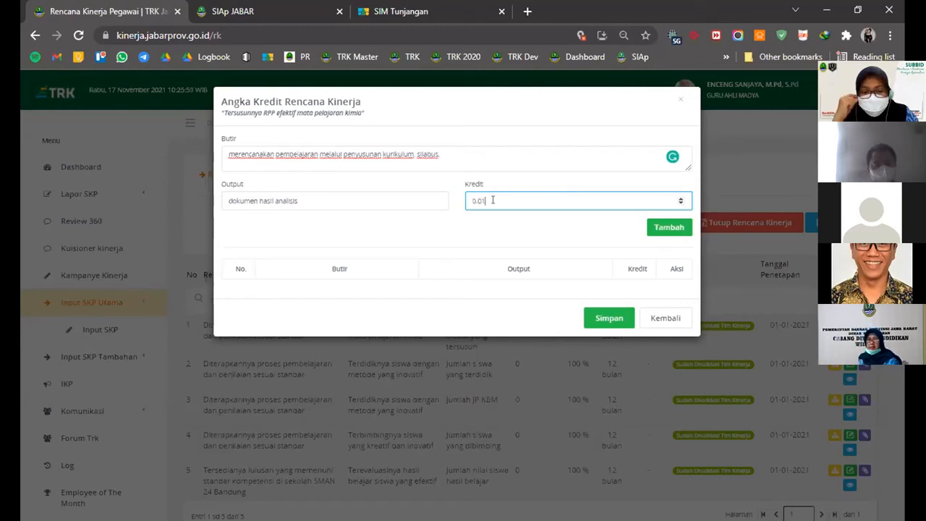
pyautogui.click(664, 228)
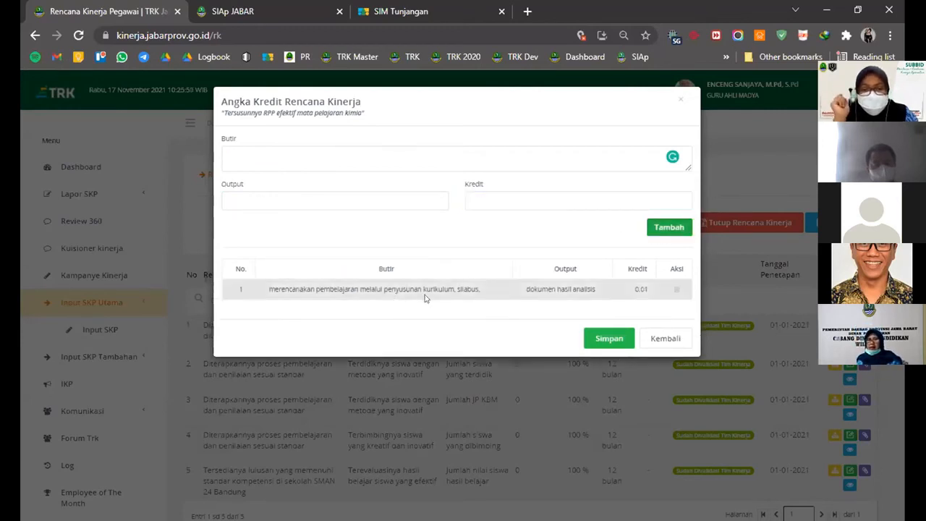
# Add a second credit item reusing the first item's Butir text, with Output "dokumen RPP yang efektif" and Kredit 0.01
pyautogui.moveTo(482, 288); pyautogui.dragTo(267, 289)
pyautogui.hotkey('ctrl', 'c')
pyautogui.click(229, 154)
pyautogui.hotkey('ctrl', 'v')
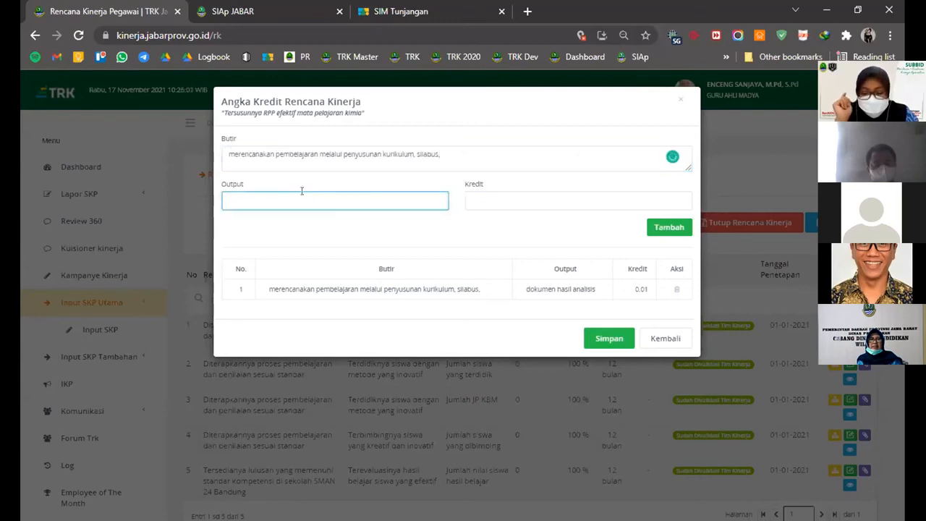
pyautogui.write('kumen RPP yang efektif')
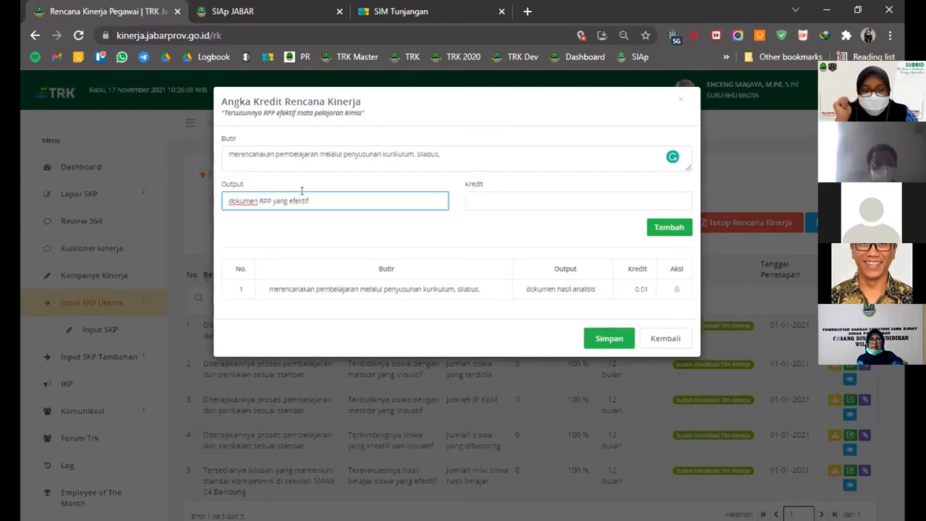
pyautogui.click(497, 200)
pyautogui.write('0.01')
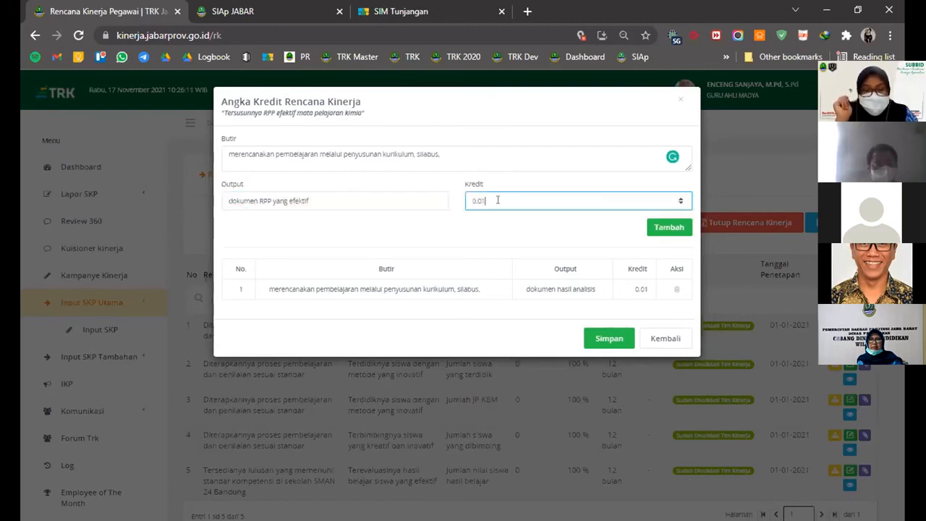
pyautogui.click(668, 227)
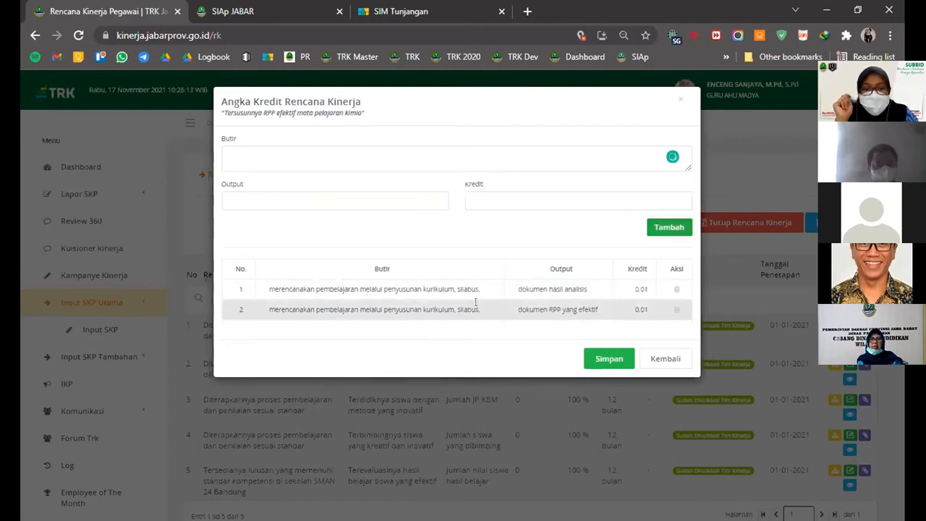
# Add a third item with the same Butir, Output "jadwal proses penyusunan" and Kredit 0.01, then save the plan's credit items
pyautogui.moveTo(486, 310); pyautogui.dragTo(264, 309)
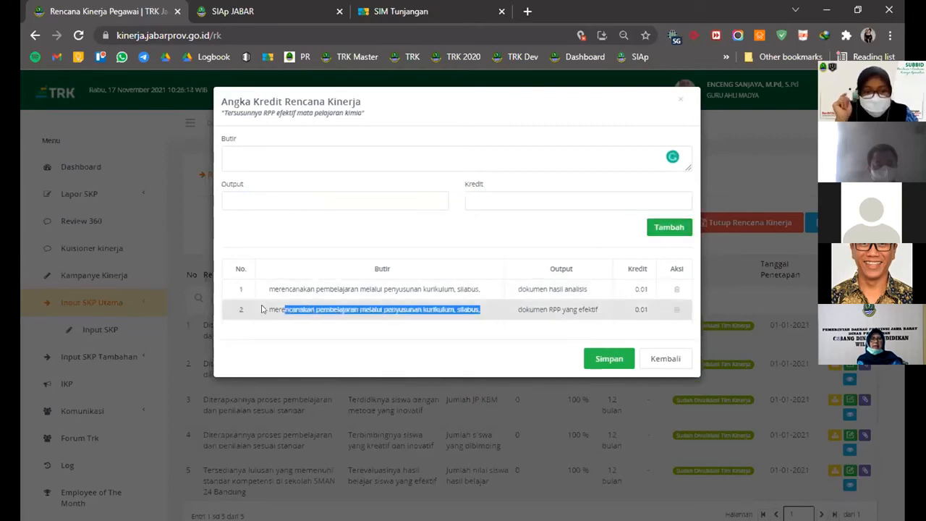
pyautogui.click(309, 170)
pyautogui.hotkey('ctrl', 'v')
pyautogui.click(304, 193)
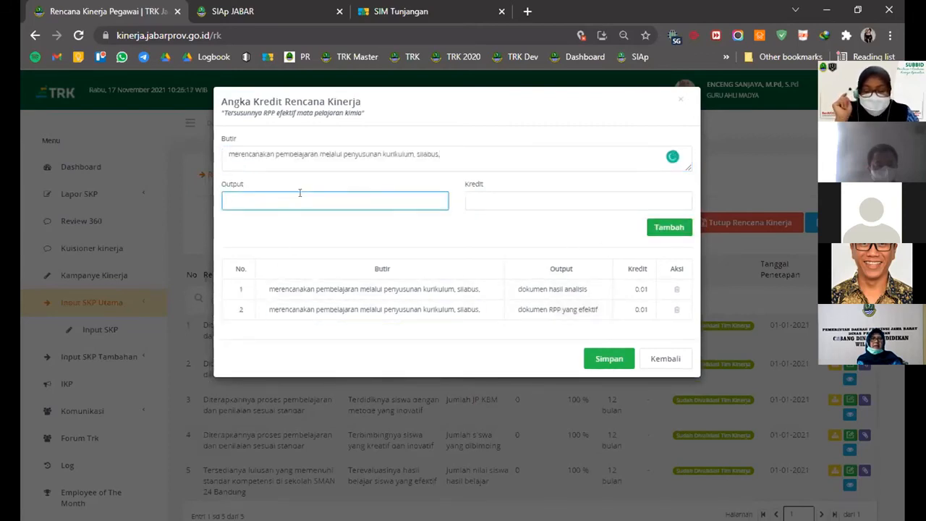
pyautogui.write('dadwal proses per')
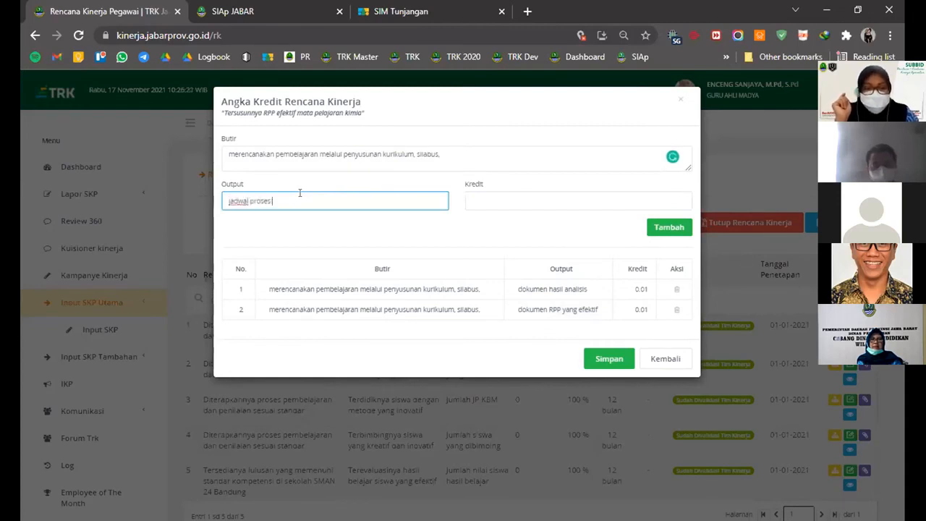
pyautogui.write('yusunan')
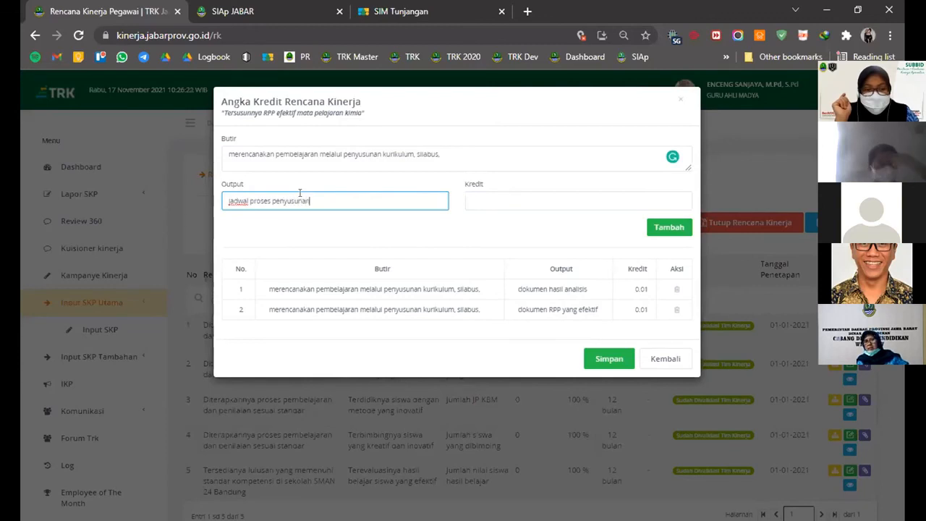
pyautogui.click(473, 198)
pyautogui.write('0.01')
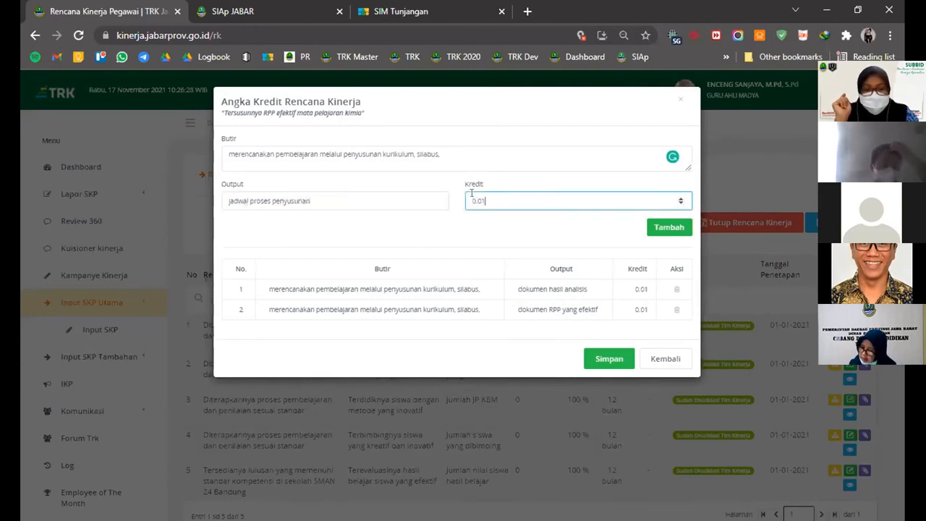
pyautogui.click(655, 228)
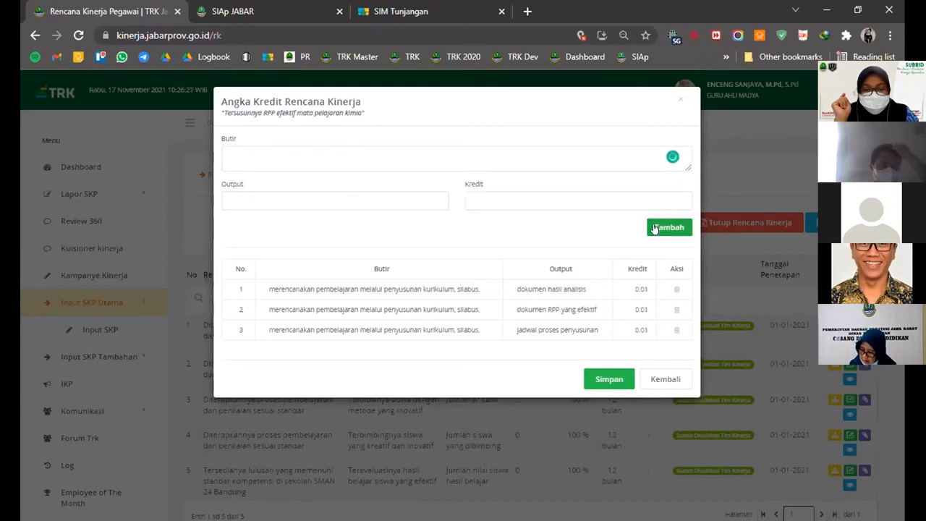
pyautogui.click(605, 374)
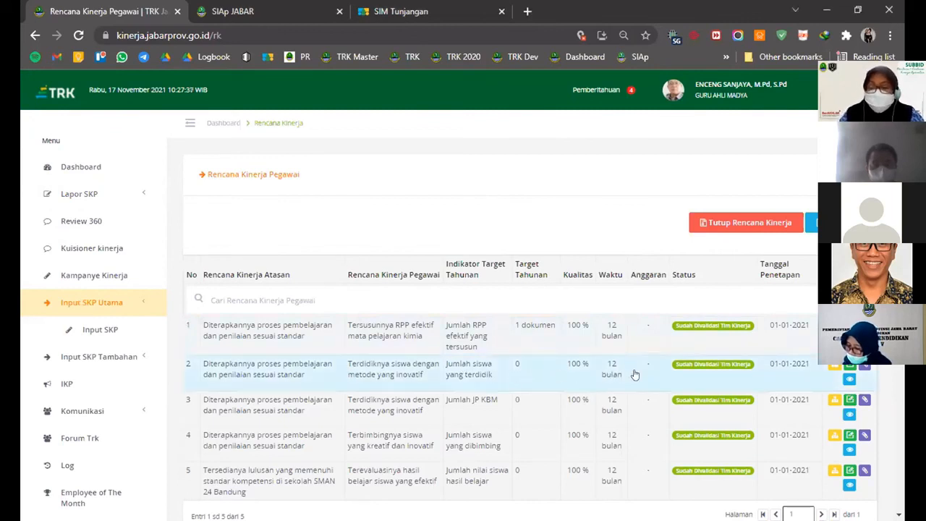
# Log out of the current teacher's account and open the username and password fields of the login form for editing
pyautogui.scroll(-1, 634, 374)
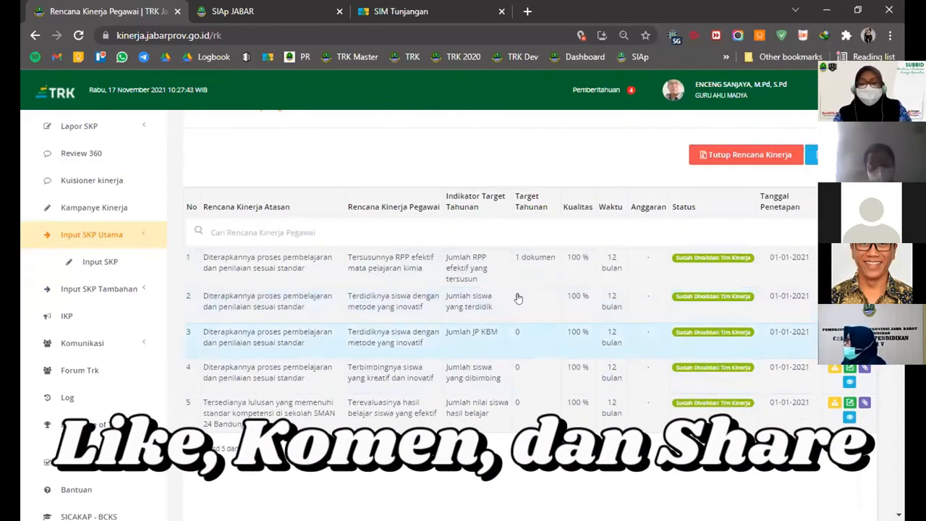
pyautogui.click(712, 99)
pyautogui.click(785, 178)
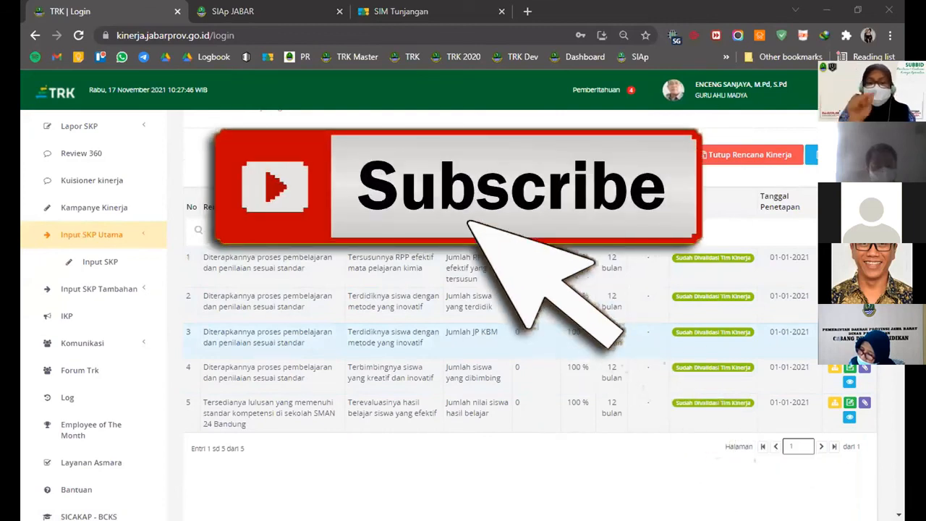
pyautogui.click(646, 256)
pyautogui.doubleClick(658, 283)
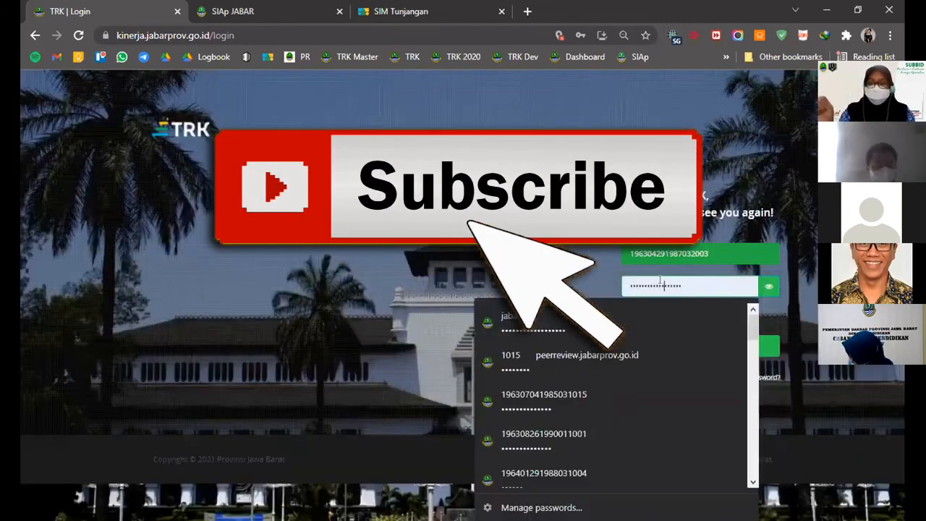